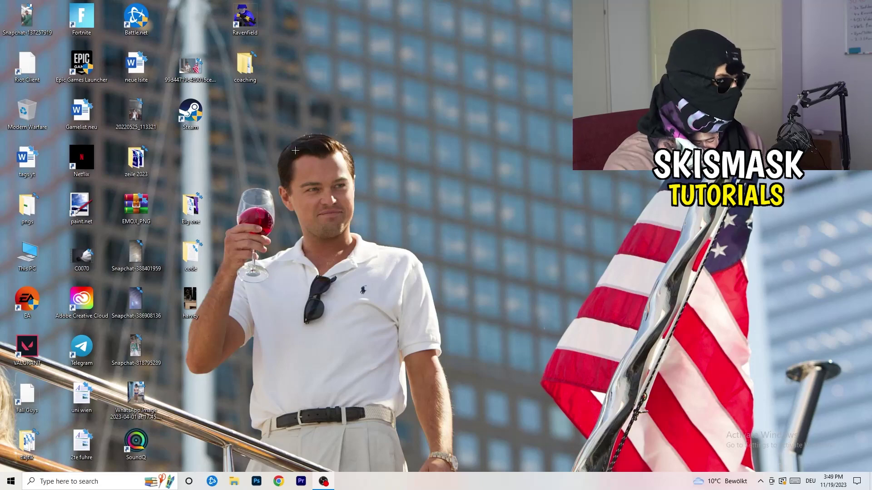
Drag the Steam shortcut to the middle of the desktop and bring up its context menu.
left_click_drag(190, 114, 438, 182)
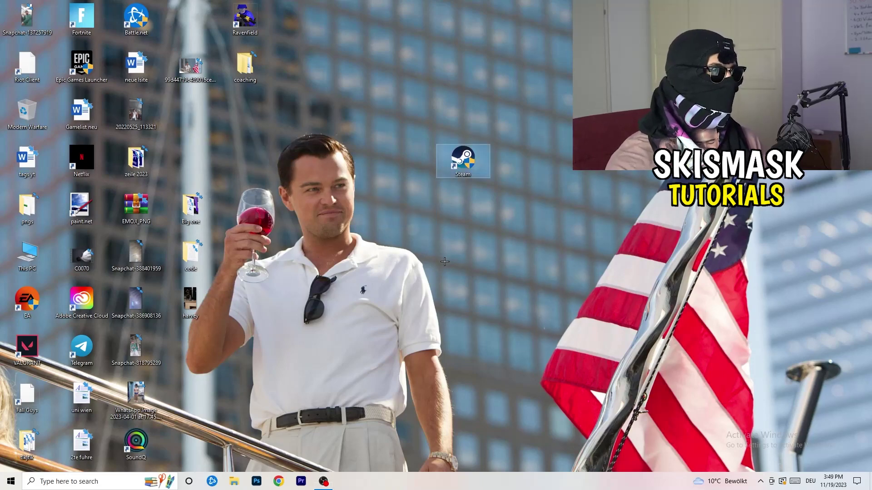
right_click(467, 163)
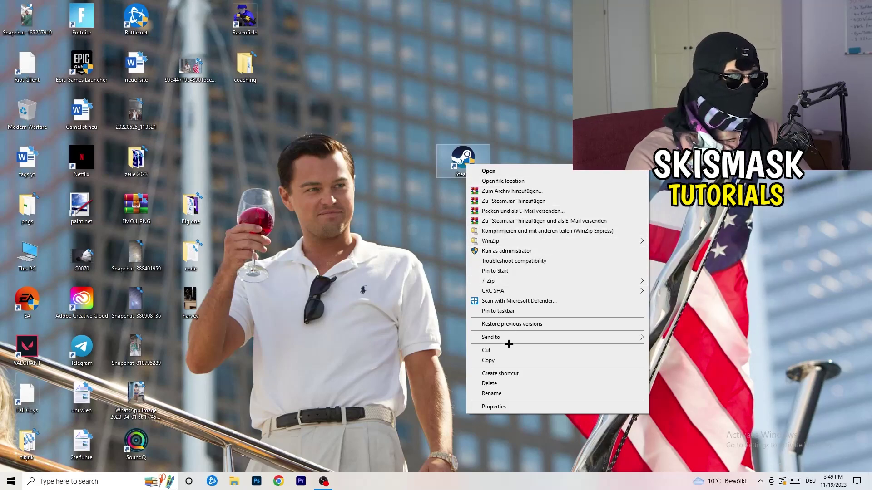
Tick 'Run this program as an administrator' in the Steam shortcut's Compatibility properties and save.
left_click(504, 407)
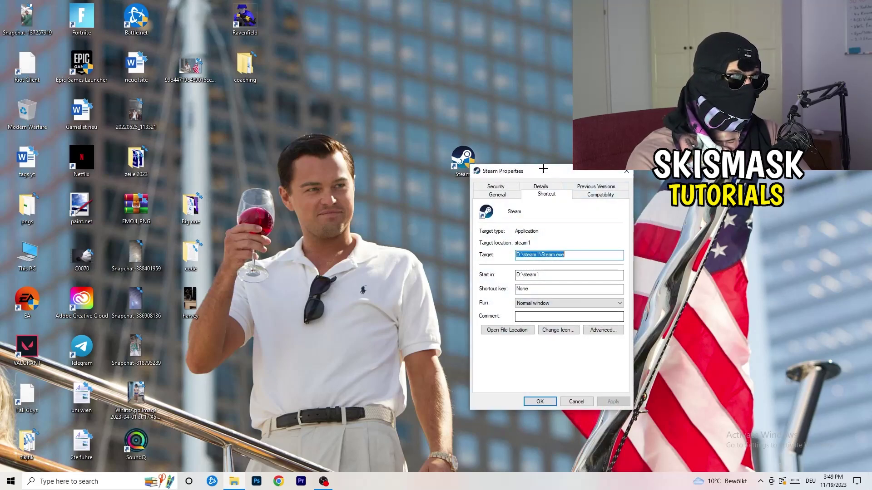
left_click_drag(543, 170, 383, 124)
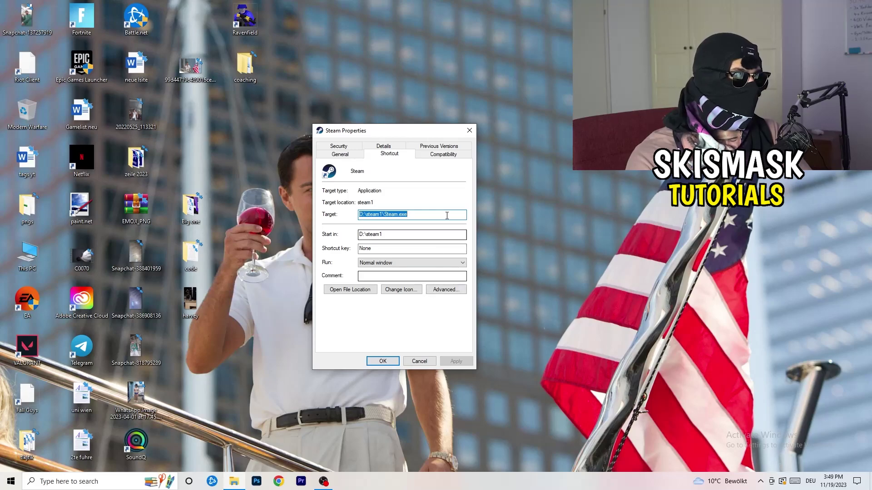
left_click(444, 155)
left_click_drag(403, 131, 506, 92)
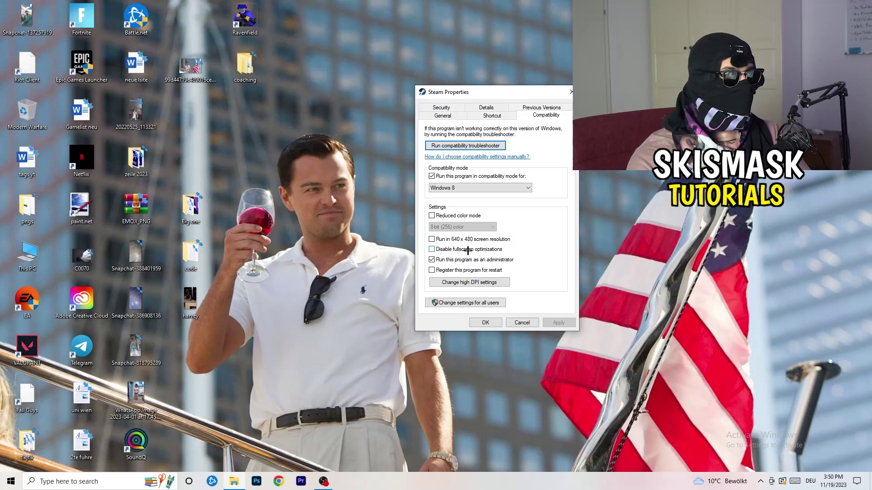
left_click(430, 260)
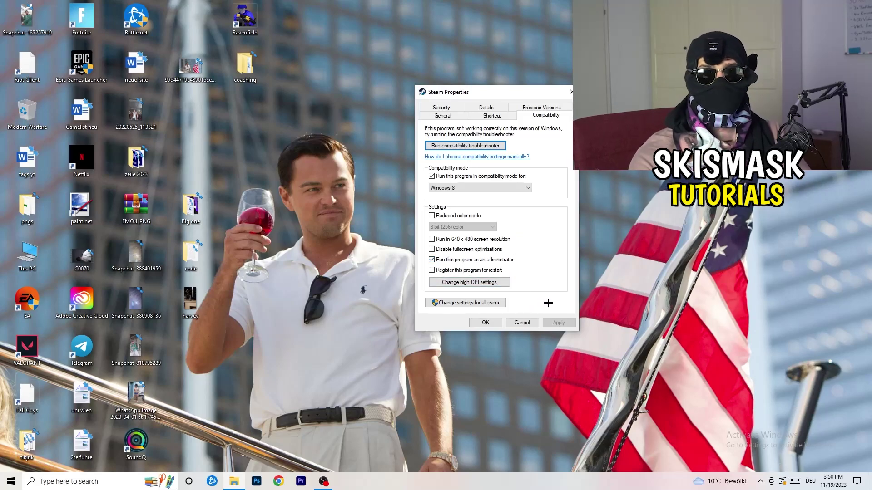
left_click(495, 323)
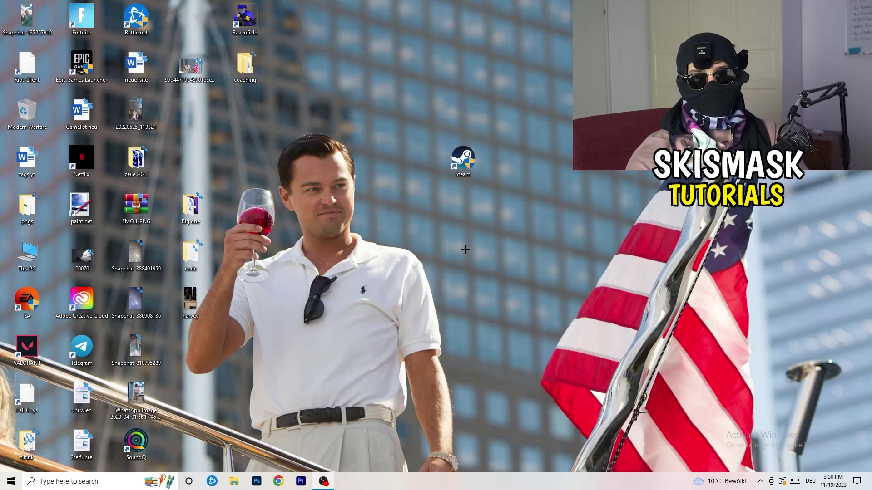
Shift the Steam shortcut further left and confirm its Compatibility settings still run it as administrator.
left_click_drag(461, 160, 411, 161)
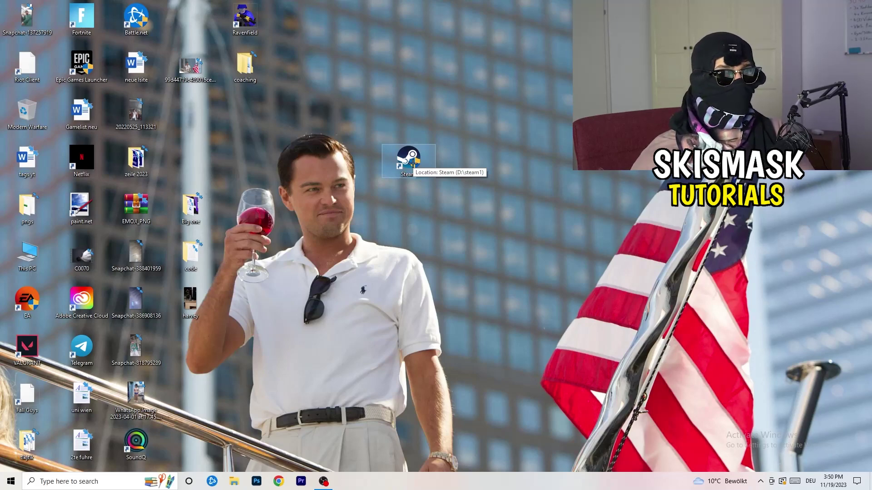
left_click_drag(412, 162, 303, 163)
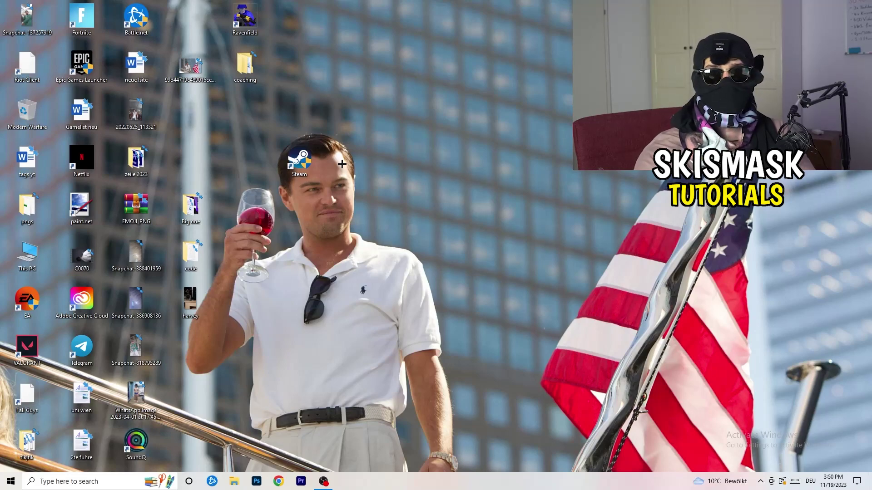
right_click(300, 169)
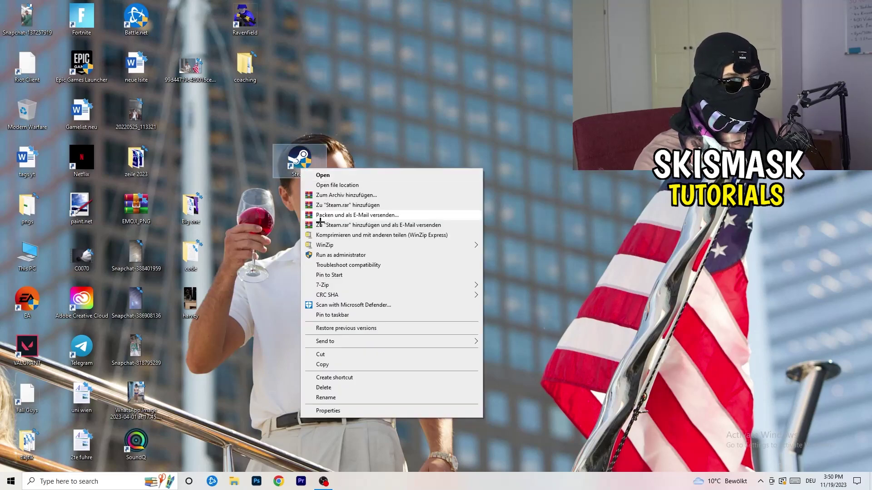
left_click(335, 410)
left_click(429, 199)
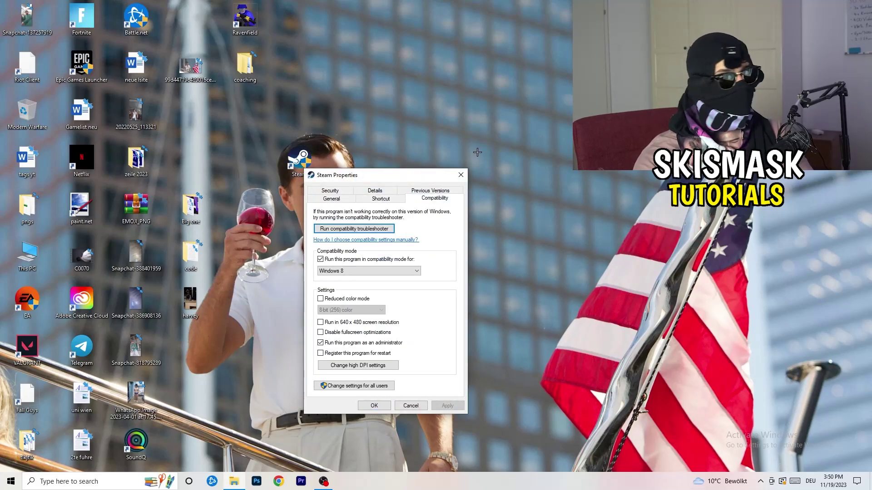
left_click(461, 175)
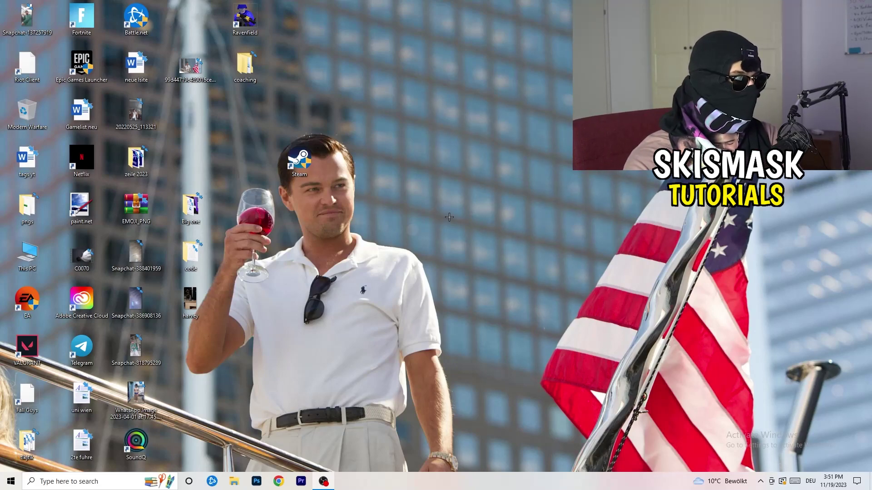
mouse_move(447, 487)
left_mouse_down()
mouse_move(744, 252)
mouse_move(491, 426)
mouse_move(444, 484)
left_mouse_up()
Launch Task Manager from the taskbar, maximize it, and show the Details list of processes.
right_click(443, 484)
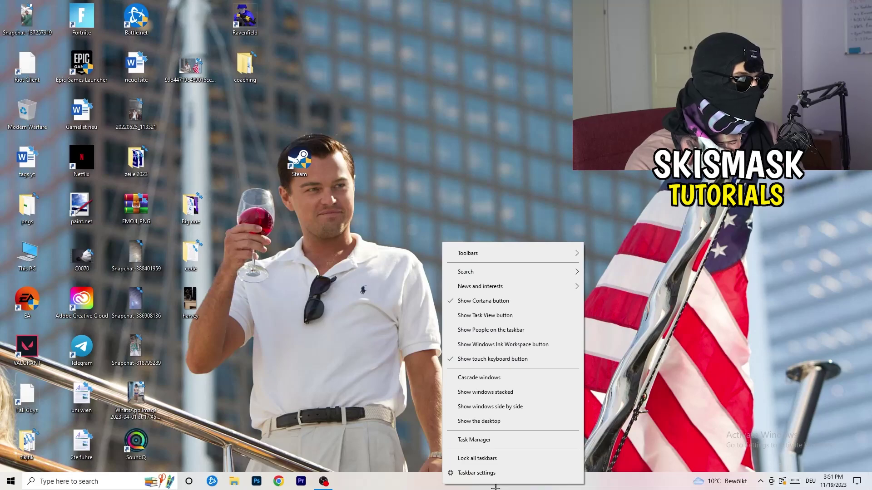
left_click(486, 440)
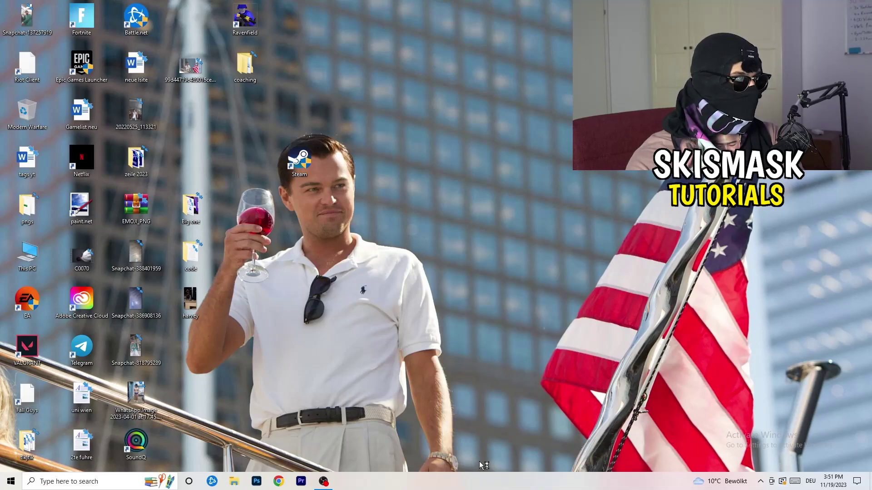
left_click(508, 22)
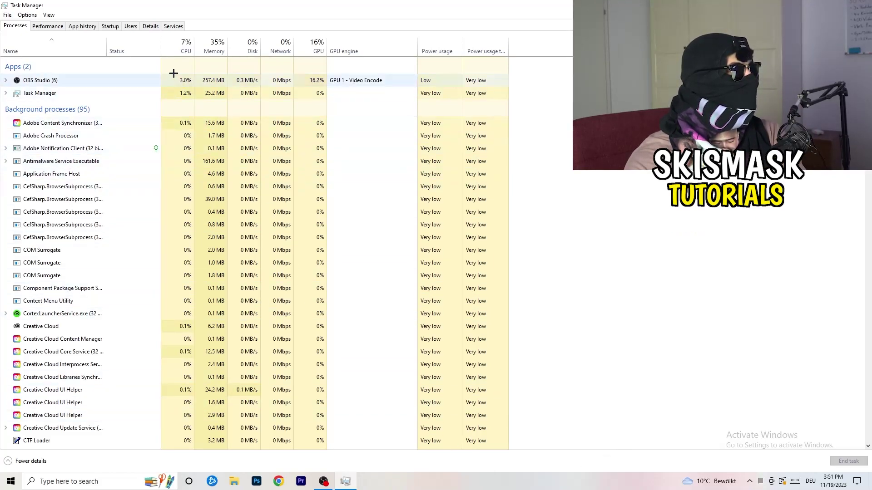
left_click(150, 26)
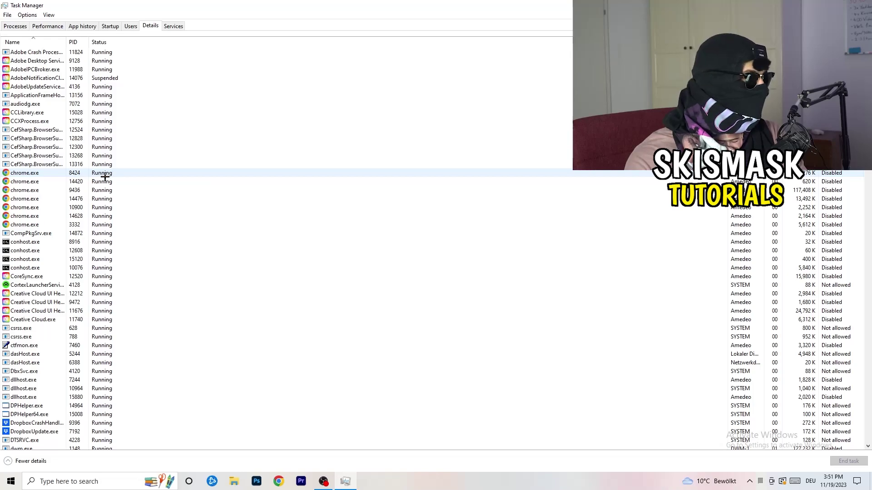
scroll(105, 177, "down", 3)
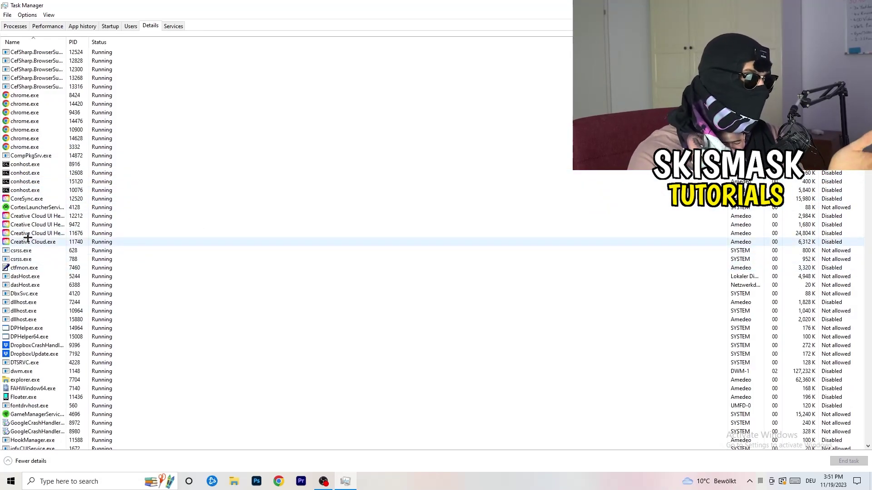
Check Creative Cloud UI Helper's Set priority options without changing them, then view the Startup list.
right_click(36, 233)
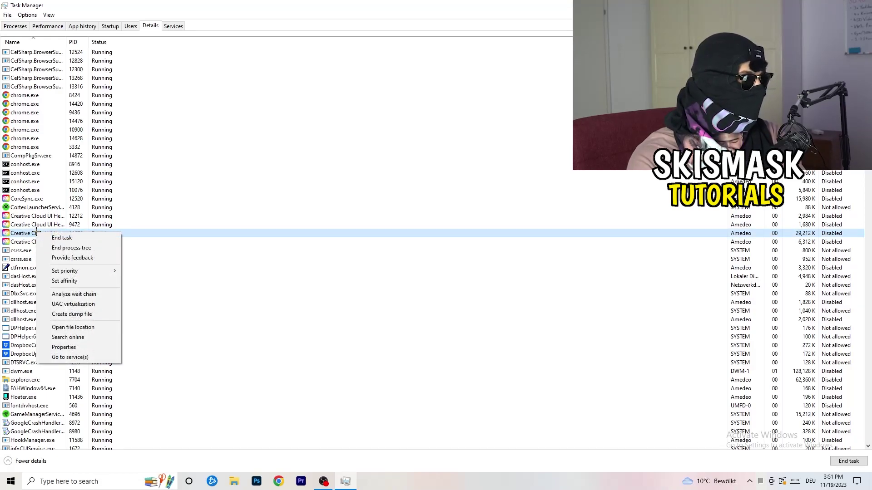
mouse_move(80, 273)
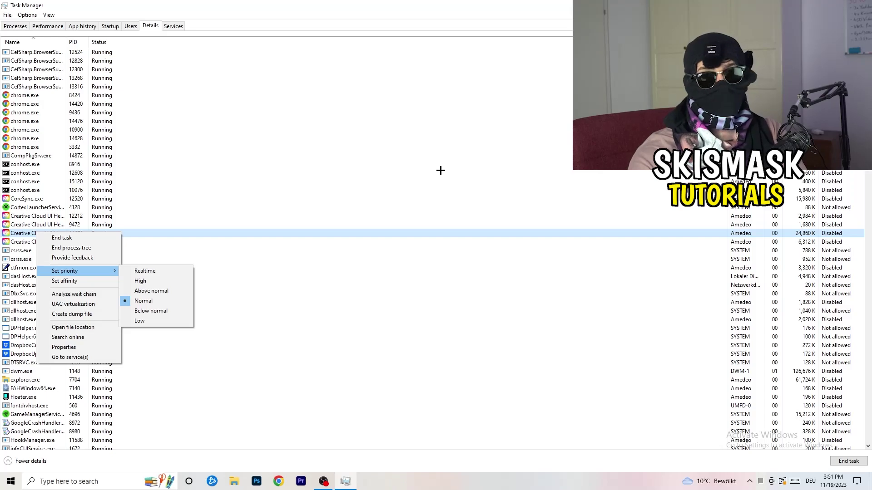
left_click(114, 25)
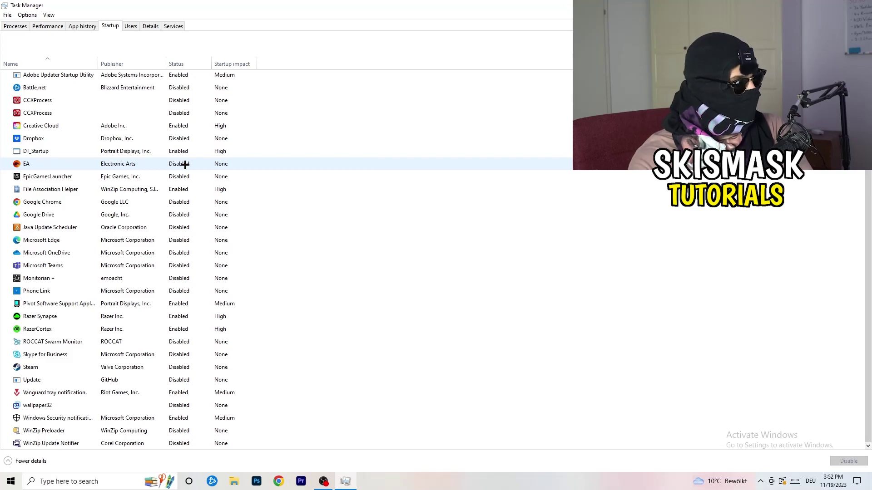
Leave File Association Helper enabled at startup and return to the Processes list.
right_click(183, 189)
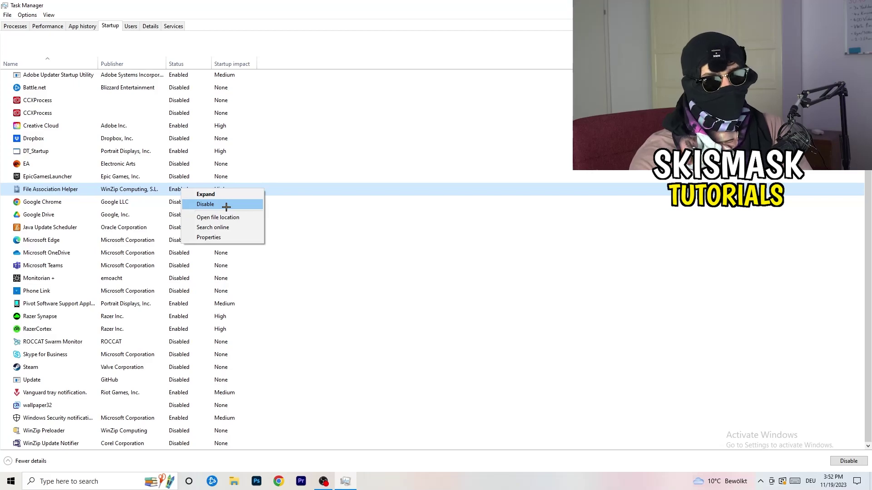
left_click(356, 65)
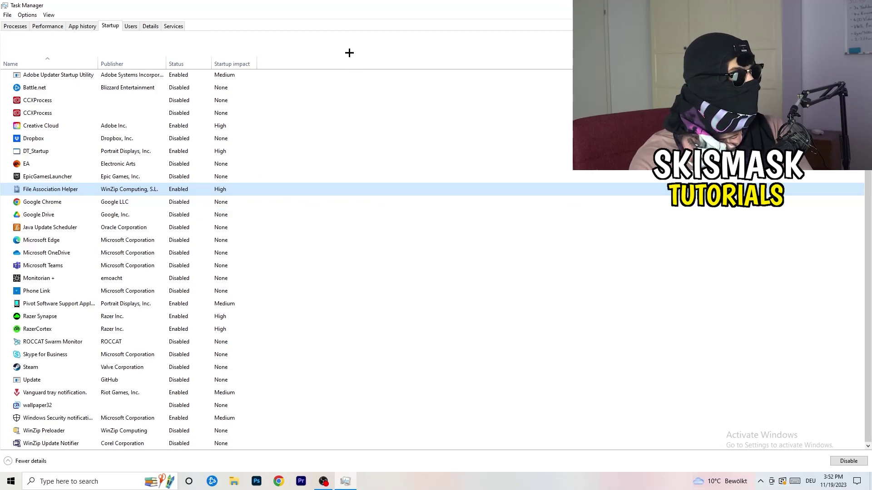
left_click(25, 26)
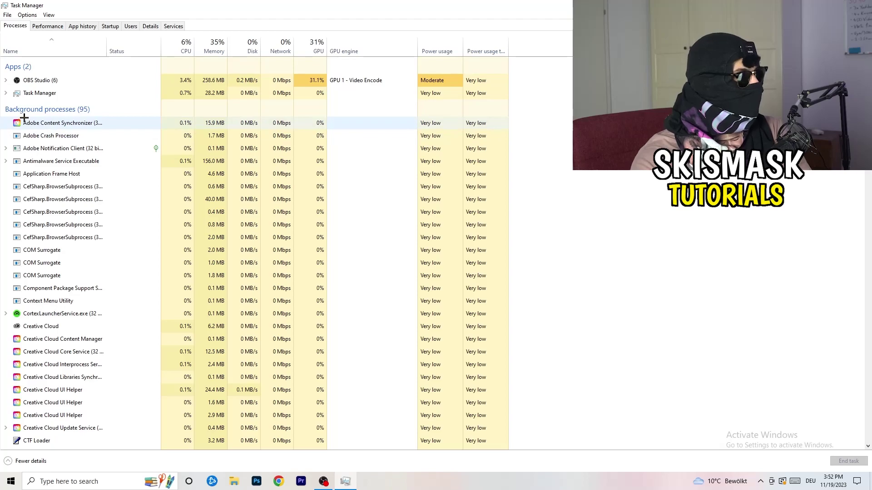
Sort the running processes by CPU and then by GPU usage and review them.
left_click(184, 41)
left_click(307, 41)
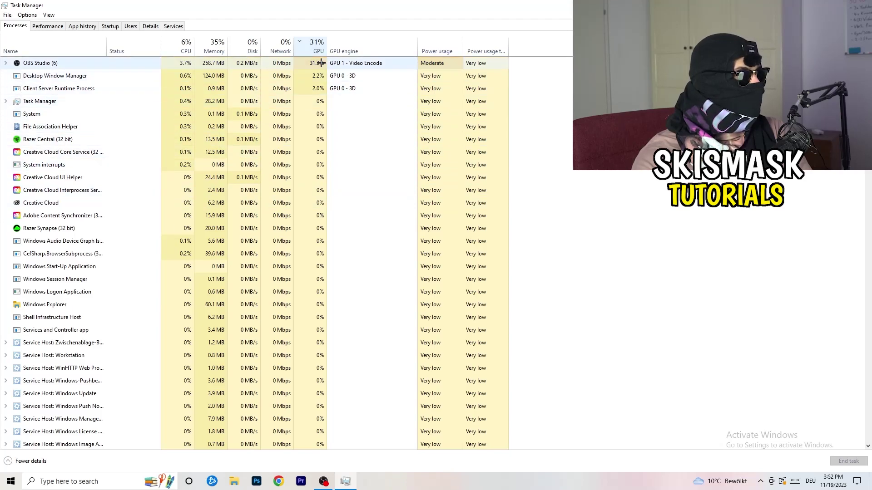
left_click(314, 47)
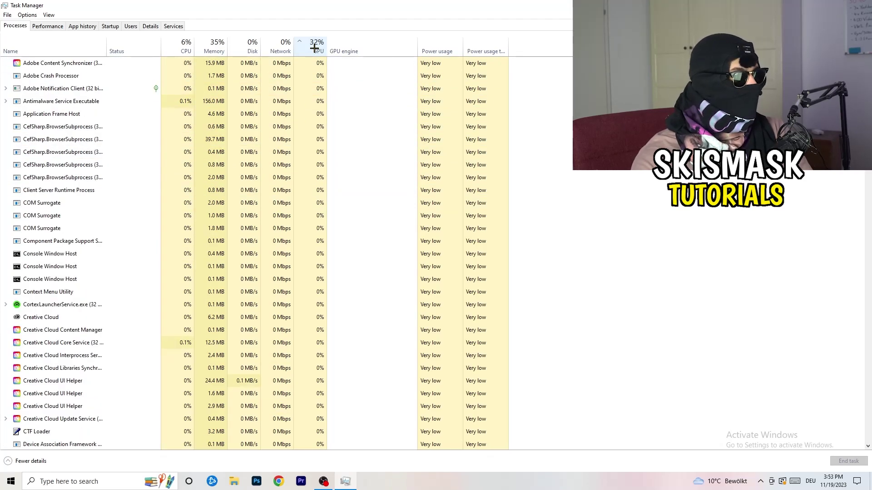
scroll(319, 146, "down", 4)
scroll(319, 146, "down", 5)
scroll(322, 143, "up", 10)
scroll(322, 142, "down", 19)
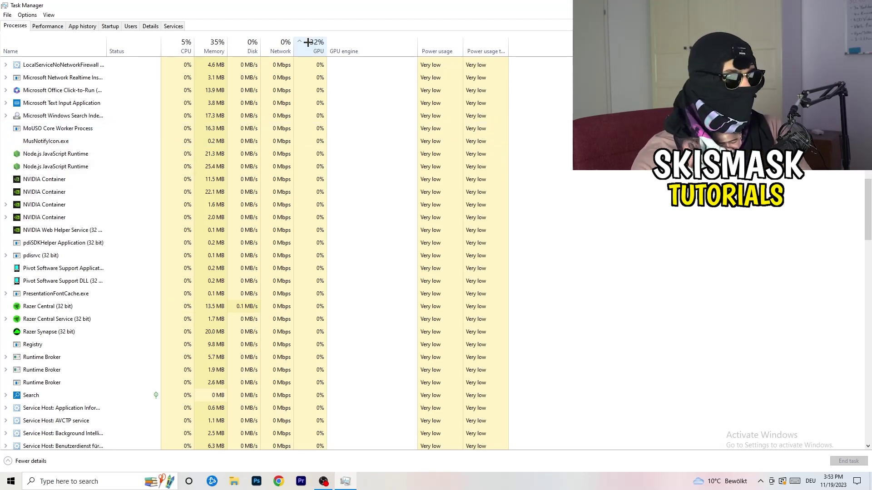
End the Microsoft Windows Search Indexer process and bring up the Start menu.
right_click(296, 113)
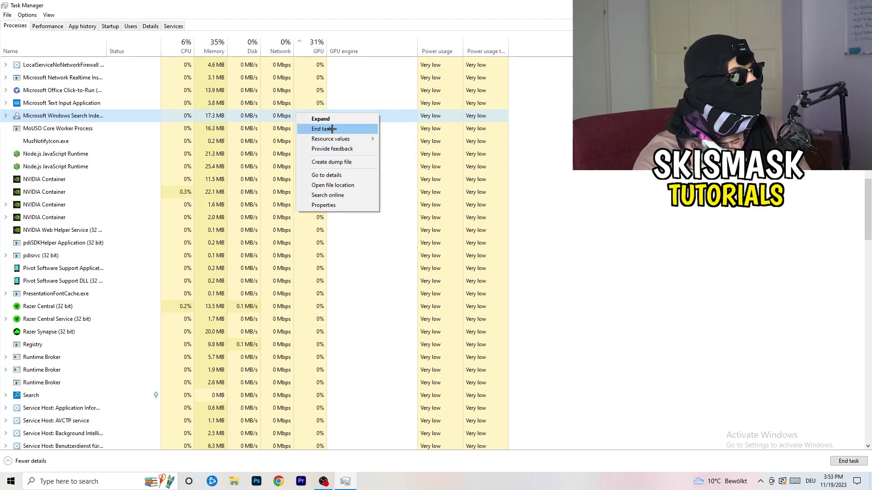
left_click(182, 46)
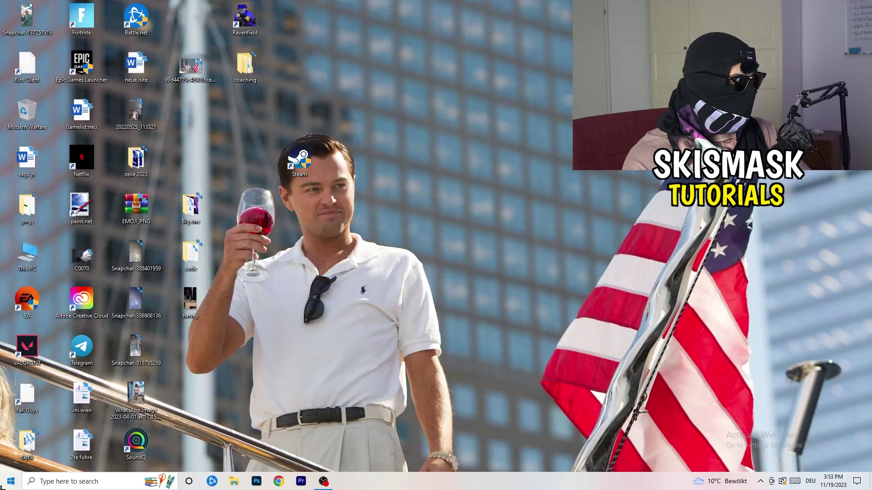
left_click(10, 481)
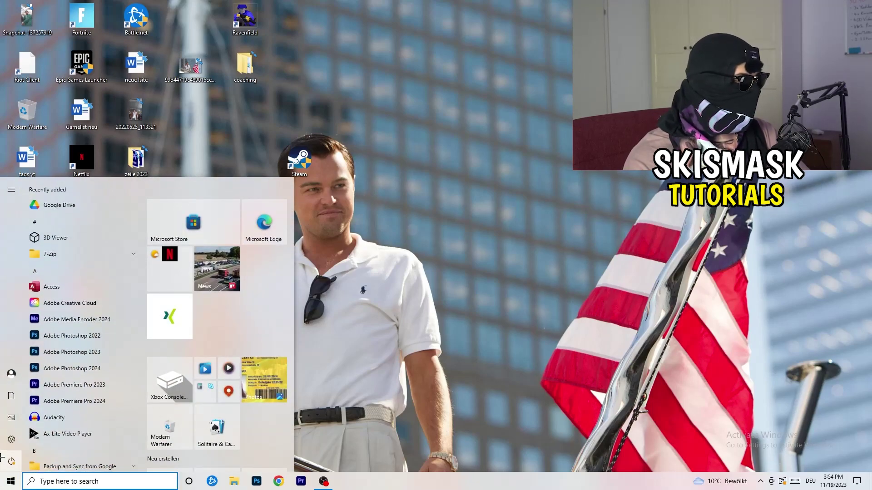
Open Settings > Gaming to reach the Xbox Game Bar page, which is switched Off.
left_click(11, 439)
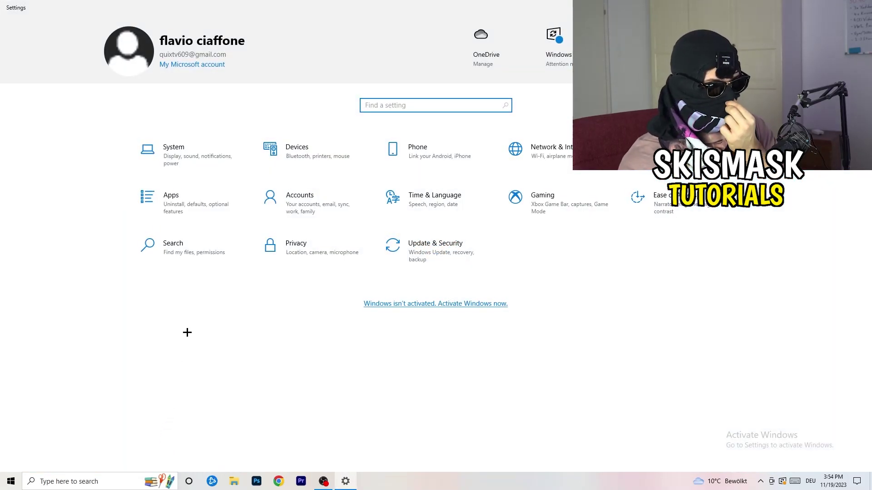
left_click(515, 197)
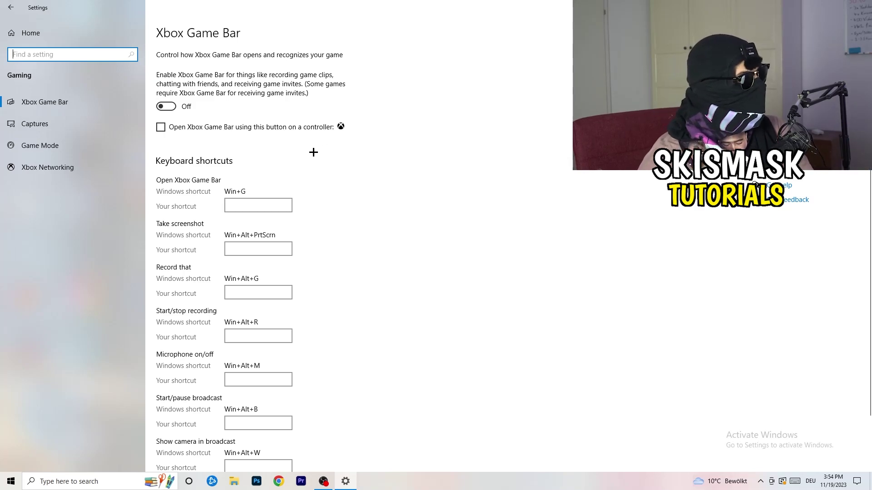
Open Captures and confirm background recording and audio recording are Off at 30 fps.
left_click(76, 120)
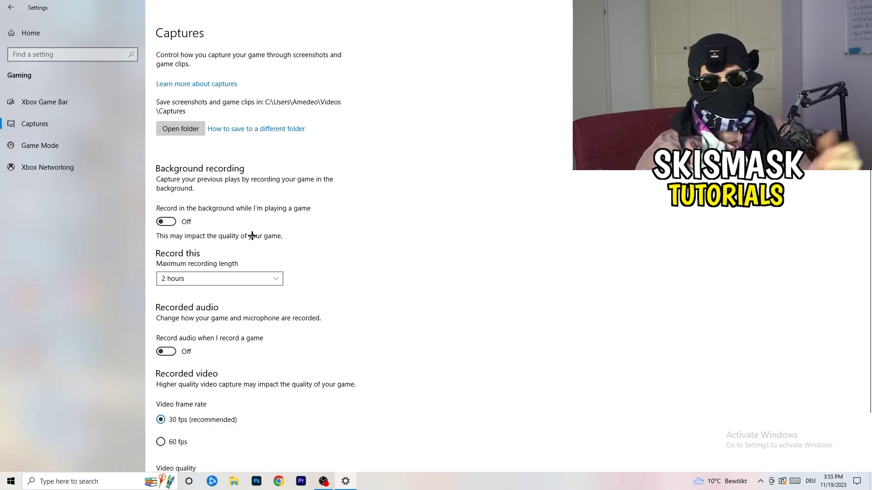
scroll(251, 236, "down", 2)
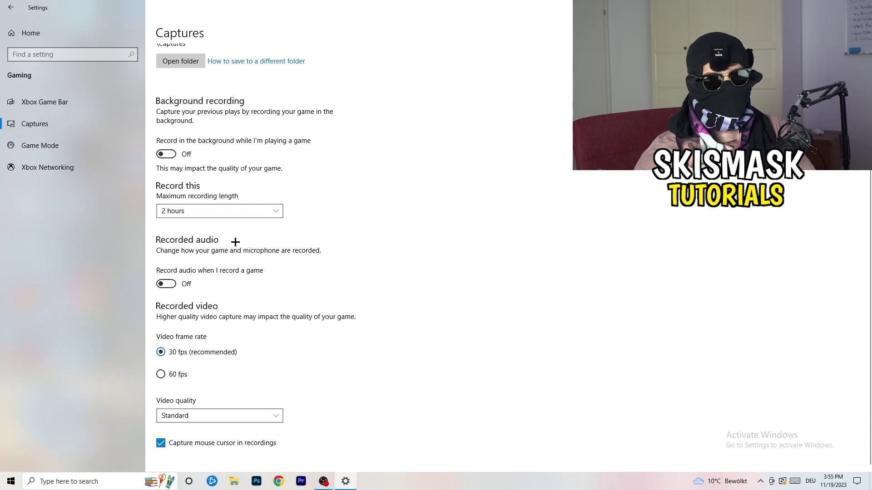